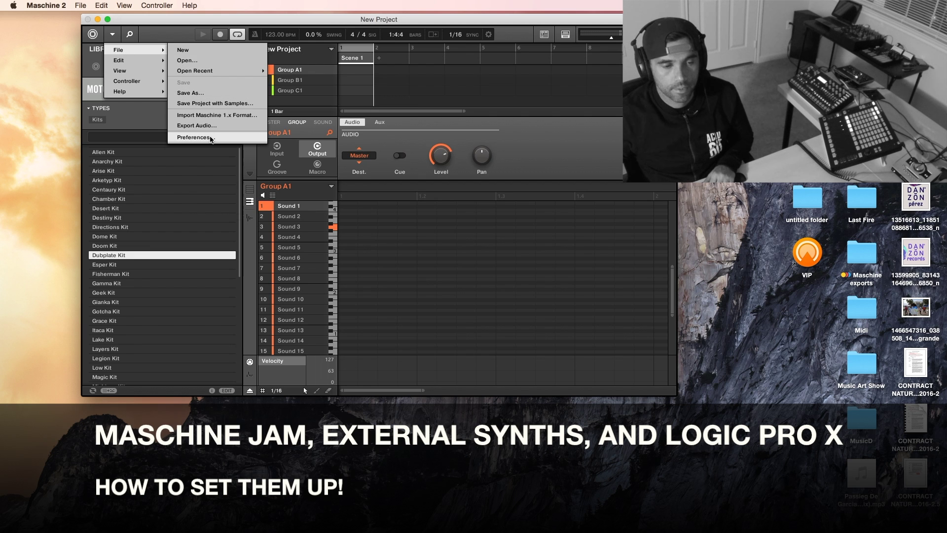
Step: Examine the MIDI preferences' enabled input and output devices, including the Elektron Analog Four output, and close the preferences
{"action": "left_click", "coordinate": [211, 138]}
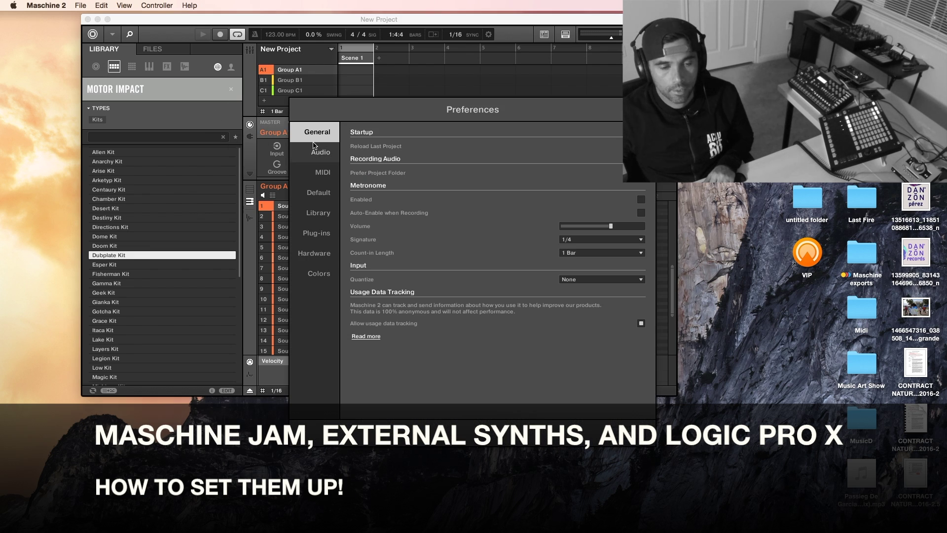
{"action": "left_click", "coordinate": [319, 173]}
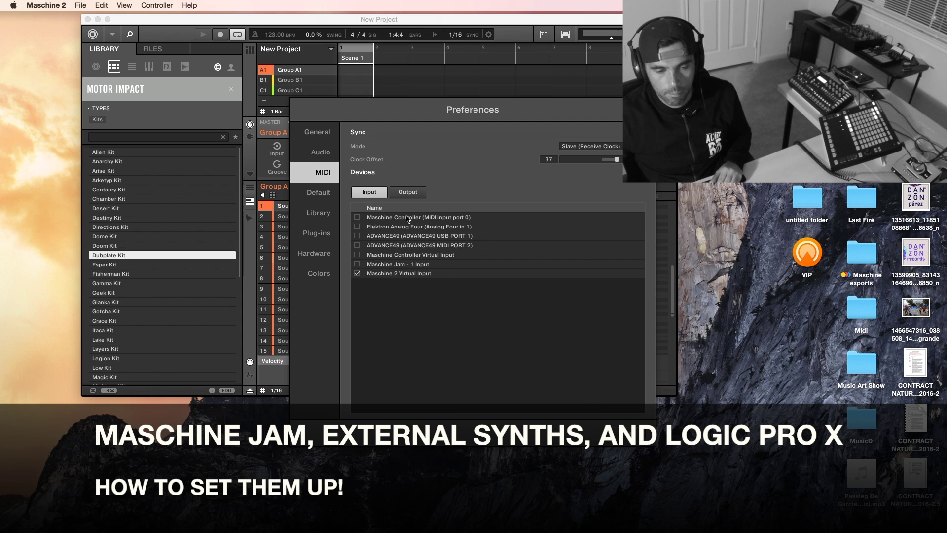
{"action": "left_click", "coordinate": [409, 197]}
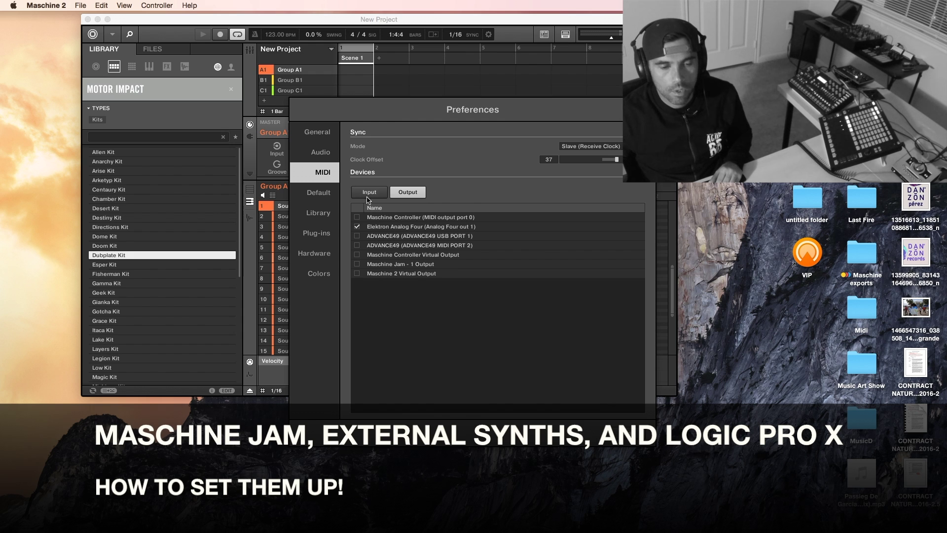
{"action": "left_click", "coordinate": [368, 194]}
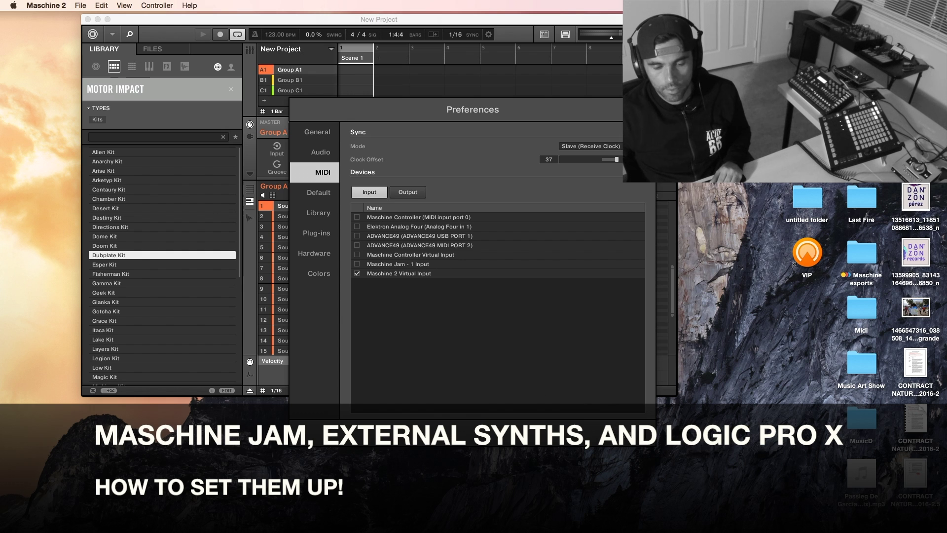
{"action": "key", "text": "super+w"}
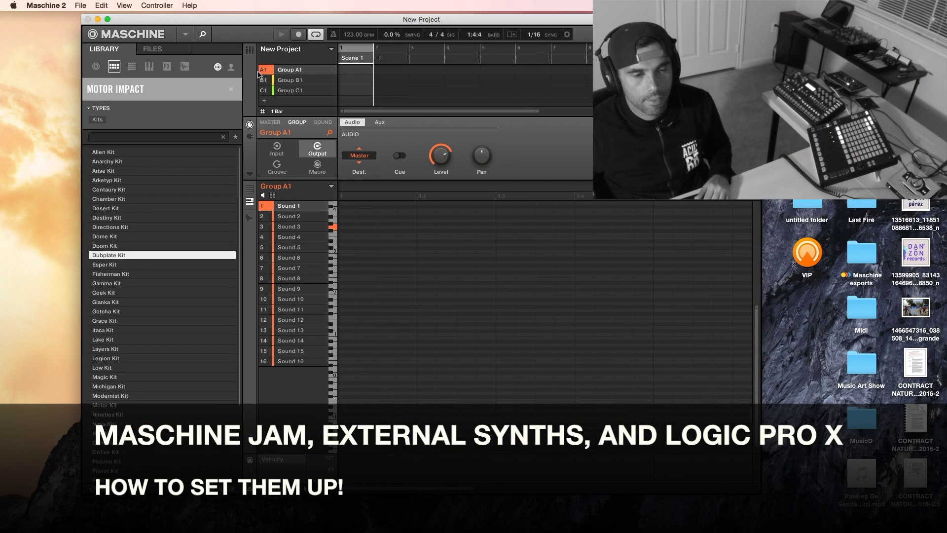
Step: Review the MIDI output destination and channel of Sound 1 in Groups A1, B1 and C1
{"action": "mouse_move", "coordinate": [283, 72]}
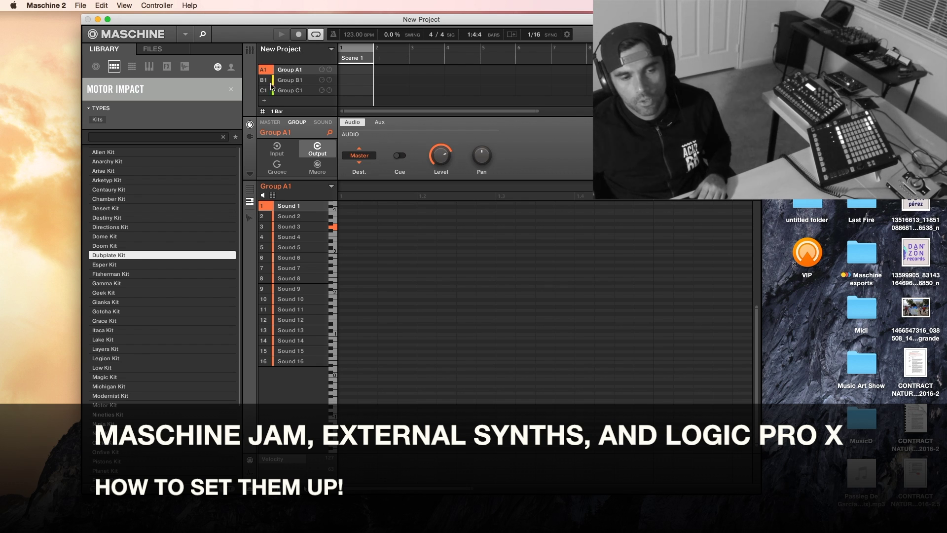
{"action": "left_click", "coordinate": [324, 122]}
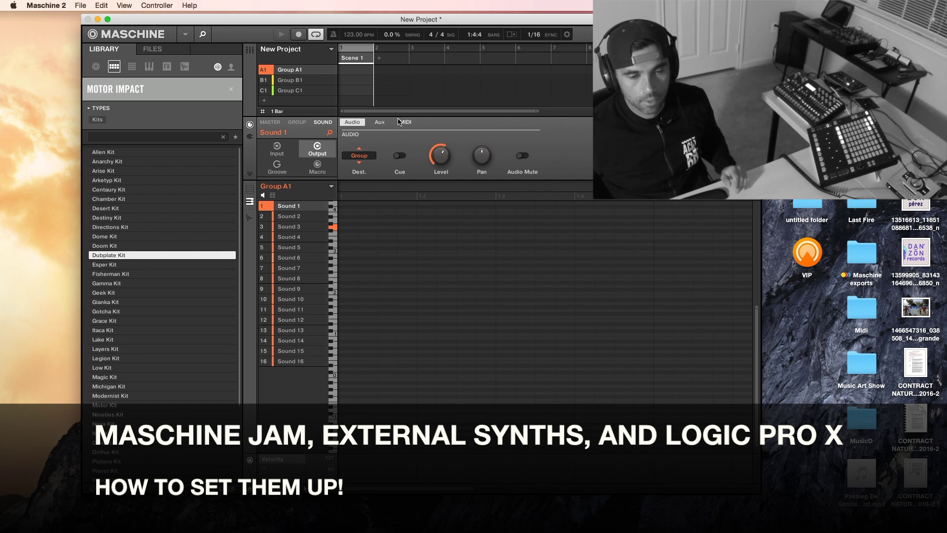
{"action": "left_click", "coordinate": [250, 138]}
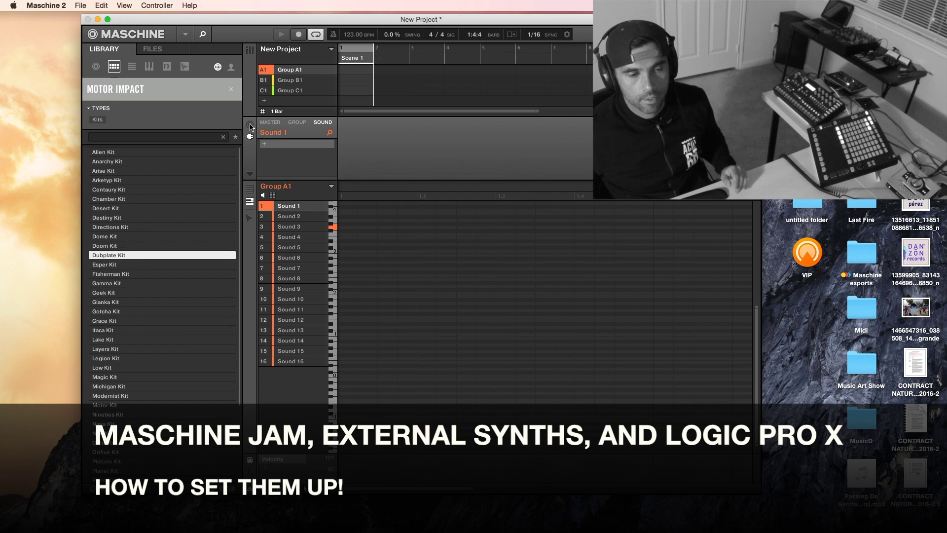
{"action": "left_click", "coordinate": [250, 125]}
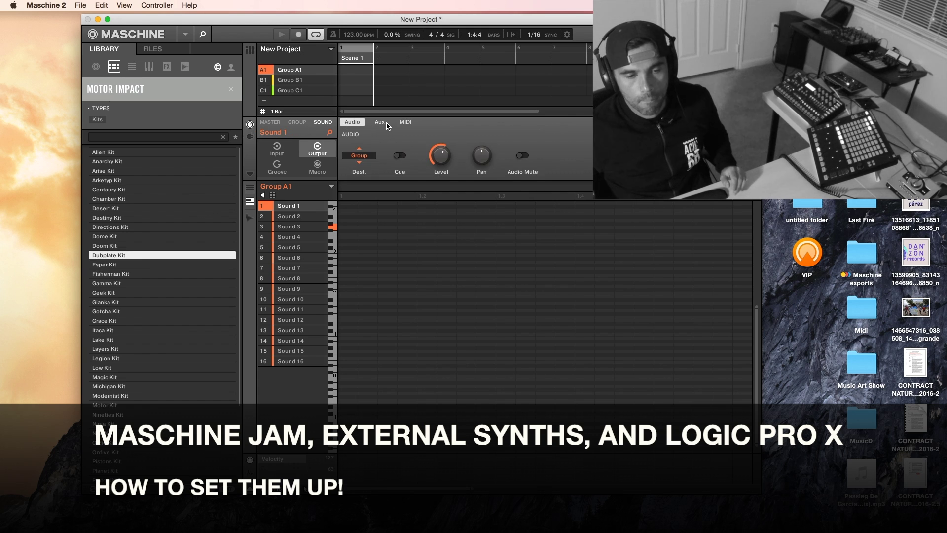
{"action": "left_click", "coordinate": [403, 124]}
{"action": "left_click", "coordinate": [353, 156]}
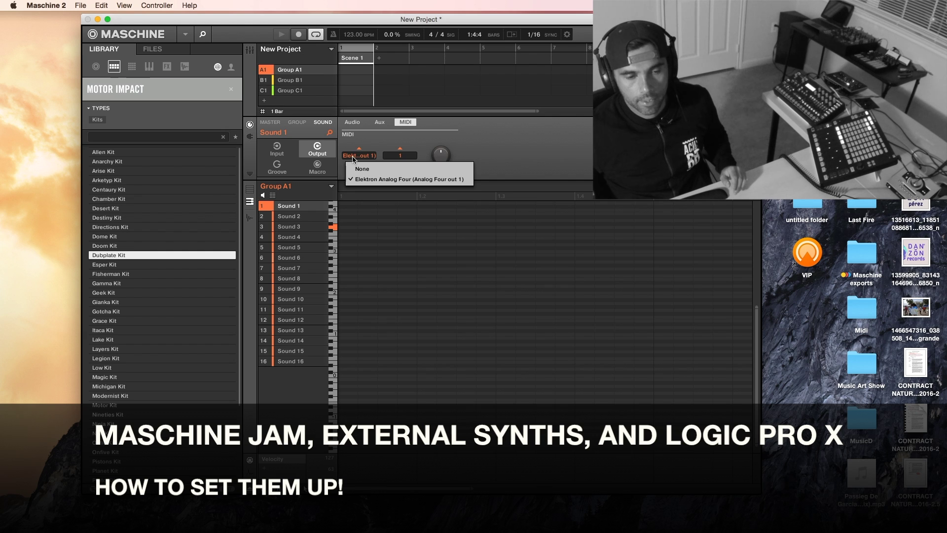
{"action": "left_click", "coordinate": [388, 141]}
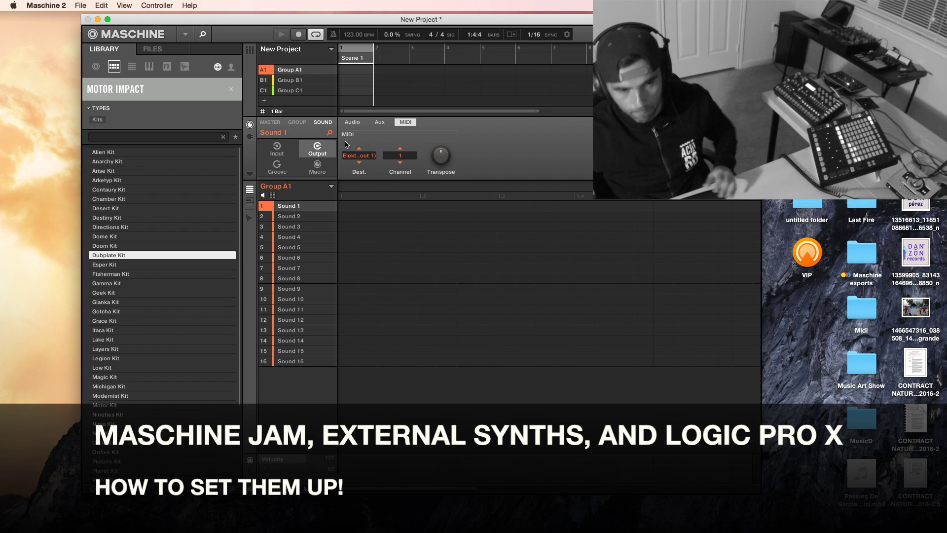
{"action": "left_click", "coordinate": [300, 80]}
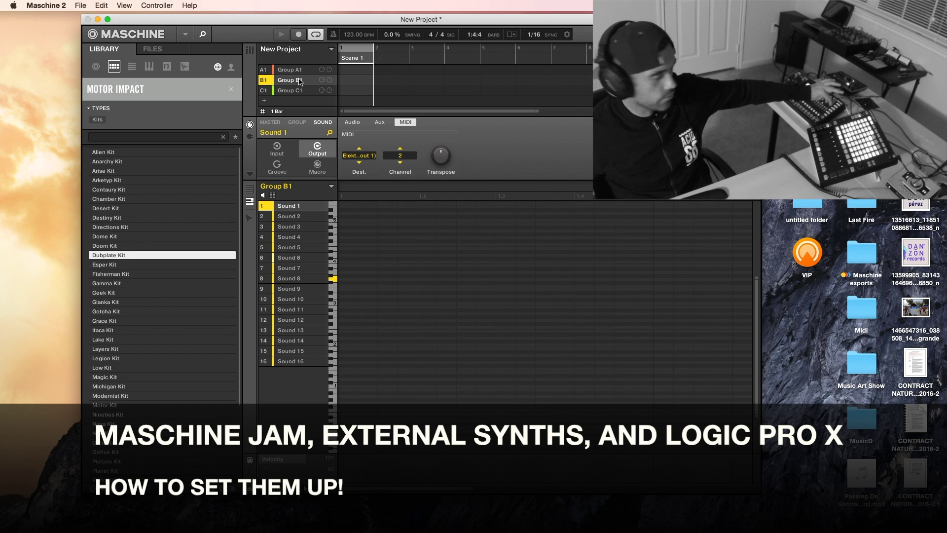
{"action": "left_click", "coordinate": [299, 91]}
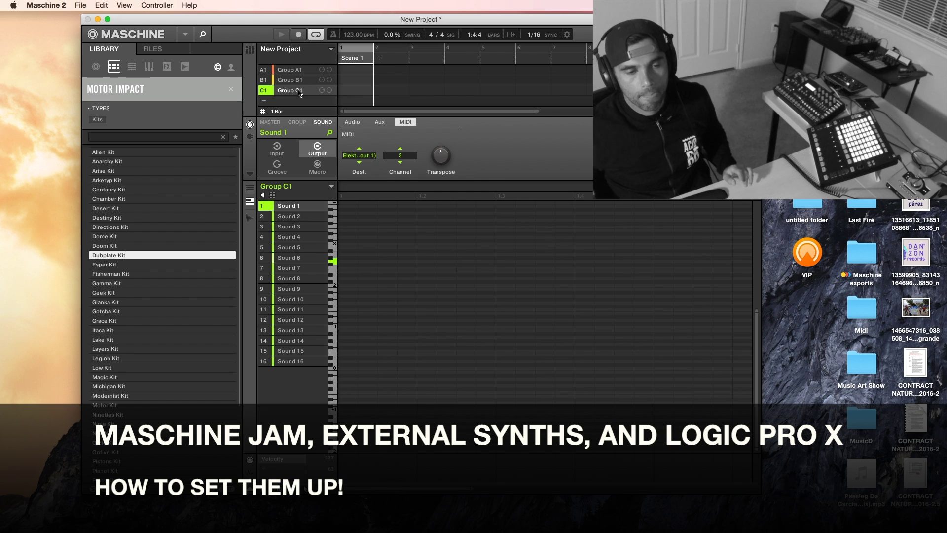
Step: Add a fourth group, route its Sound 1 MIDI output to Elektron Analog Four (Analog Four out 1) and choose a MIDI channel
{"action": "left_click", "coordinate": [276, 102]}
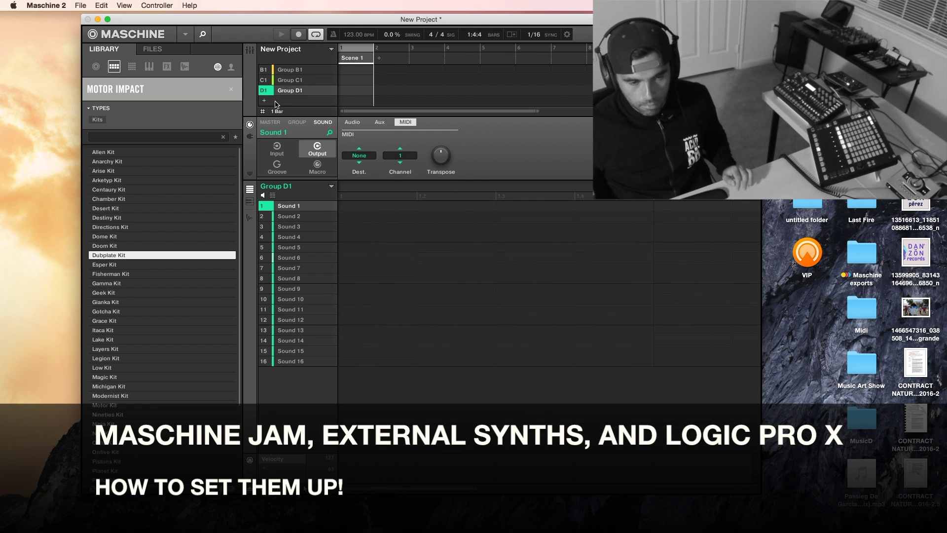
{"action": "left_click", "coordinate": [363, 157]}
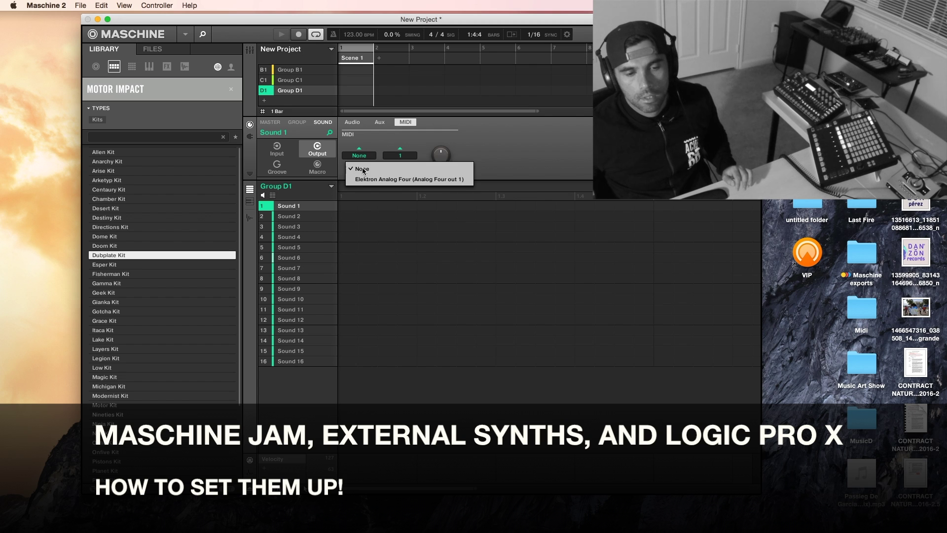
{"action": "left_click", "coordinate": [365, 180]}
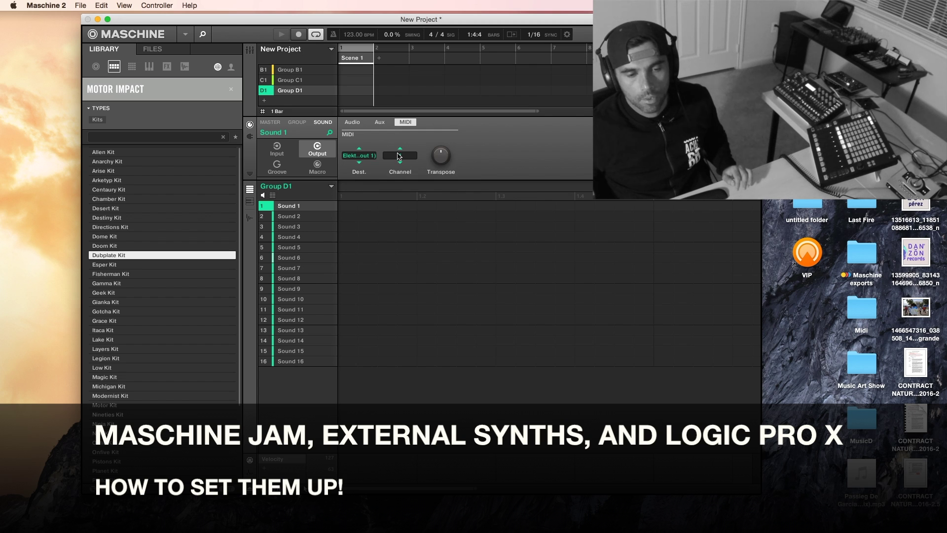
{"action": "left_click", "coordinate": [400, 155]}
{"action": "left_click", "coordinate": [401, 206]}
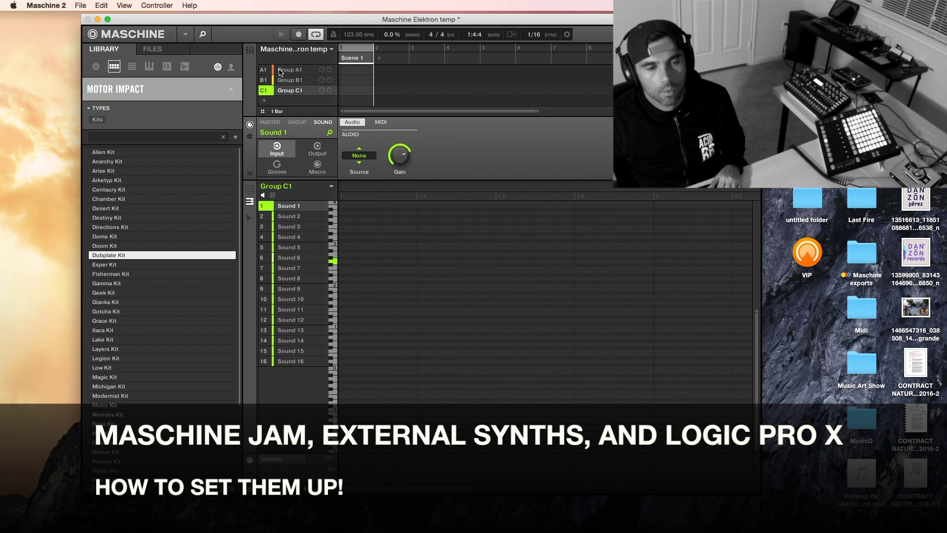
Step: Select Elektron Analog Four (Analog Four out 1) as Group A1's Sound 1 MIDI destination and check the routing of Groups B1 and C1
{"action": "left_click", "coordinate": [279, 72]}
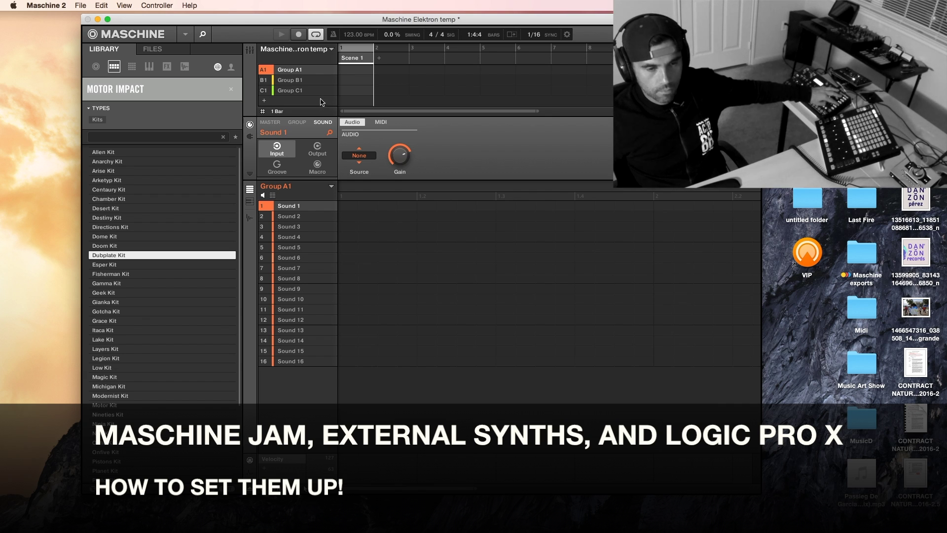
{"action": "left_click", "coordinate": [317, 149]}
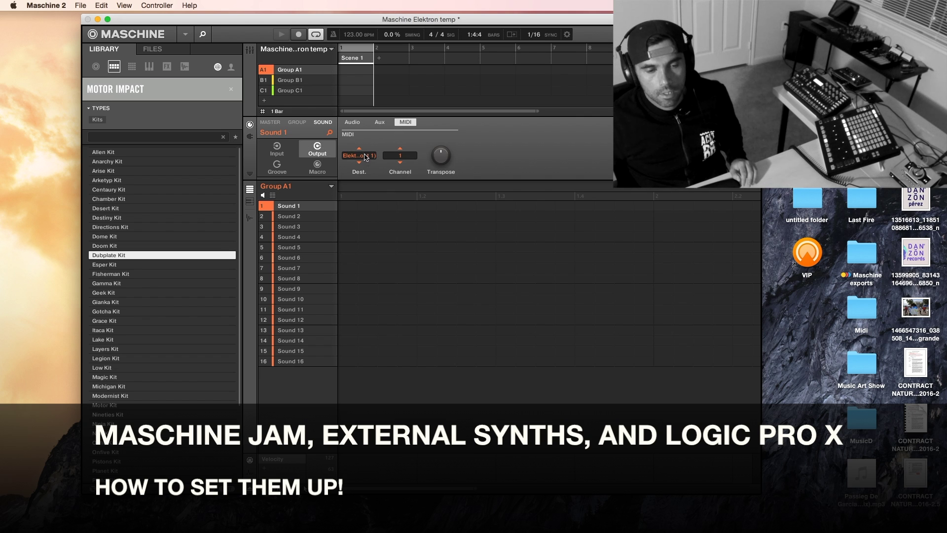
{"action": "left_click", "coordinate": [365, 157]}
{"action": "left_click", "coordinate": [368, 181]}
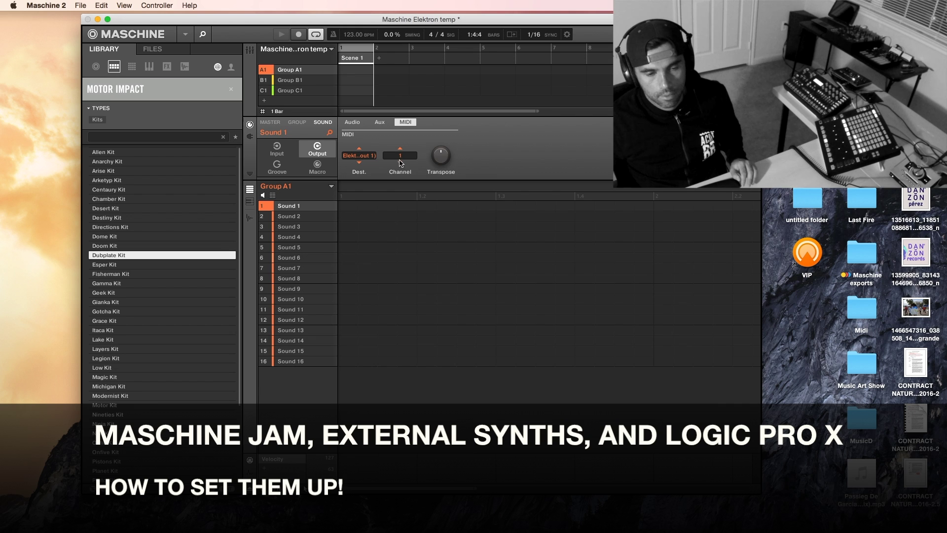
{"action": "left_click", "coordinate": [284, 81]}
{"action": "left_click", "coordinate": [285, 93]}
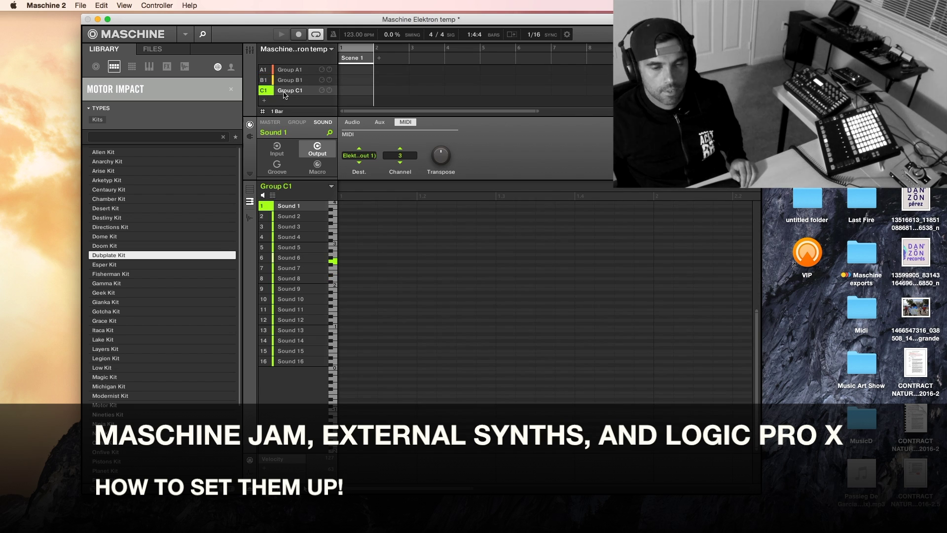
Step: Add a fourth group and send its Sound 1 MIDI output to Elektron Analog Four (Analog Four out 1) on channel 4
{"action": "left_click", "coordinate": [277, 102]}
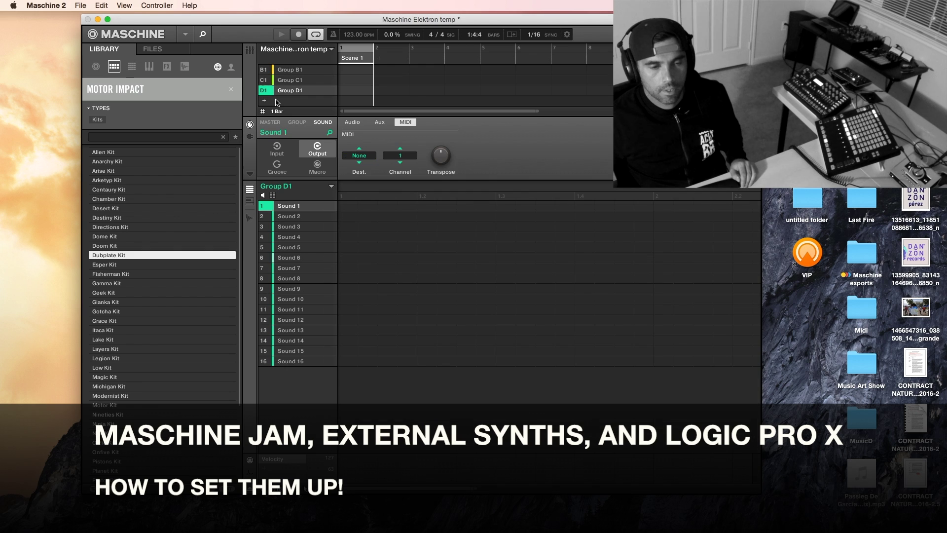
{"action": "left_click", "coordinate": [359, 163]}
{"action": "left_click", "coordinate": [364, 181]}
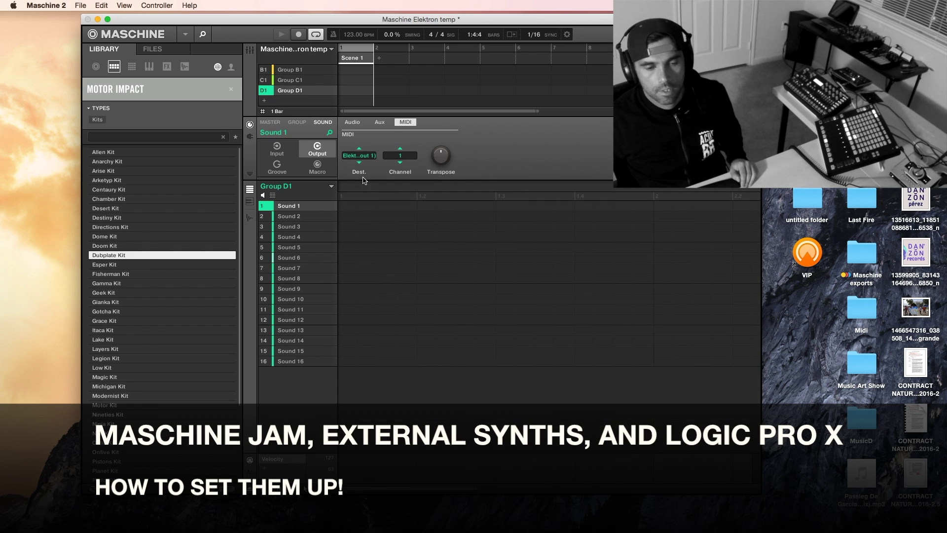
{"action": "left_click", "coordinate": [390, 163]}
{"action": "left_click", "coordinate": [398, 200]}
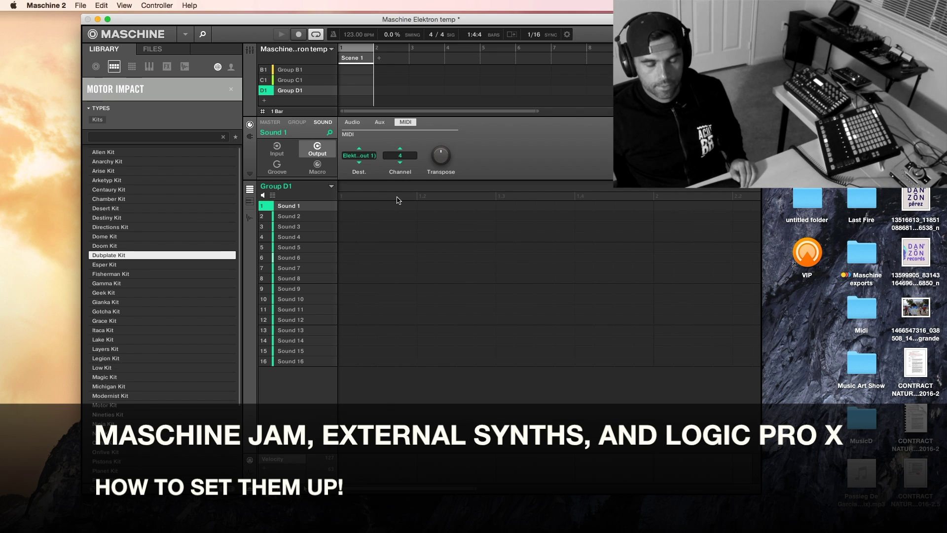
Step: Save the project under the new name "Maschine Elektron Logic" in the Projects folder
{"action": "left_click", "coordinate": [185, 35]}
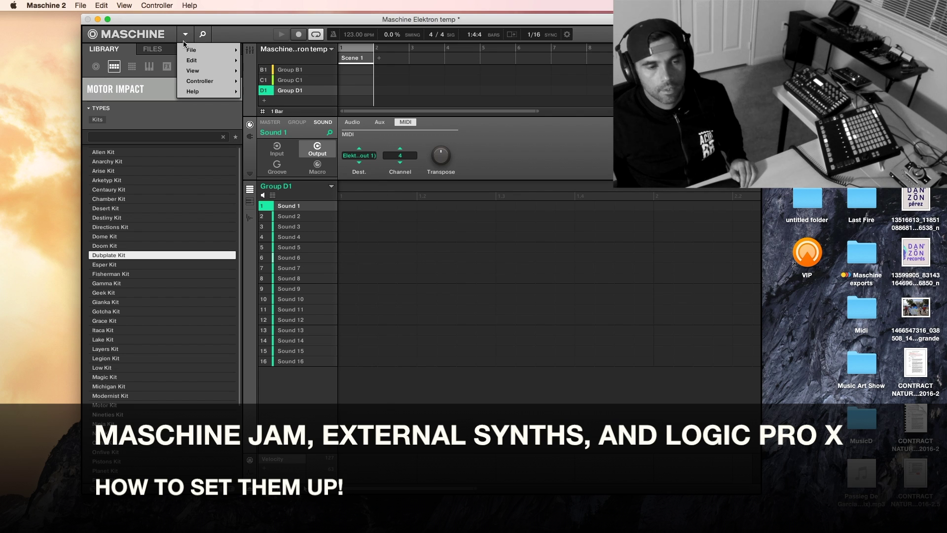
{"action": "mouse_move", "coordinate": [217, 71]}
{"action": "mouse_move", "coordinate": [208, 50]}
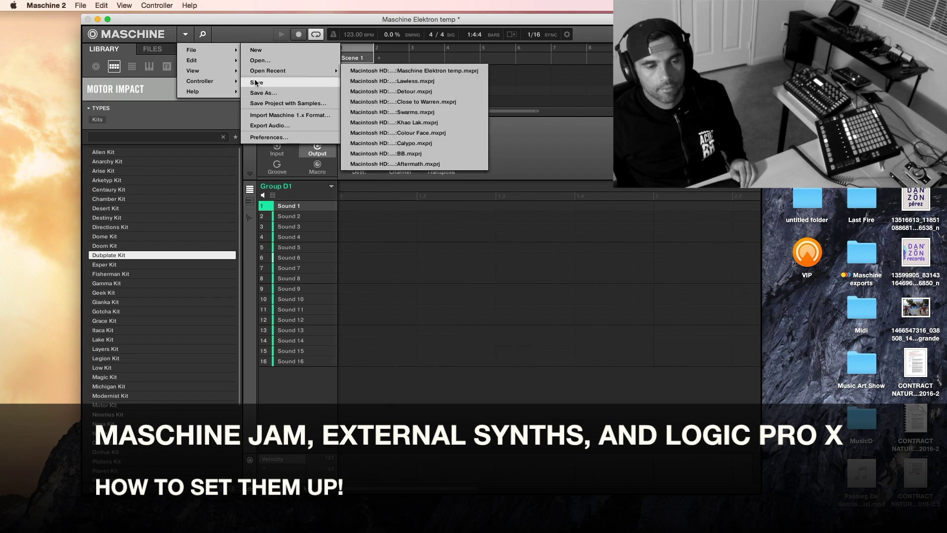
{"action": "left_click", "coordinate": [261, 95]}
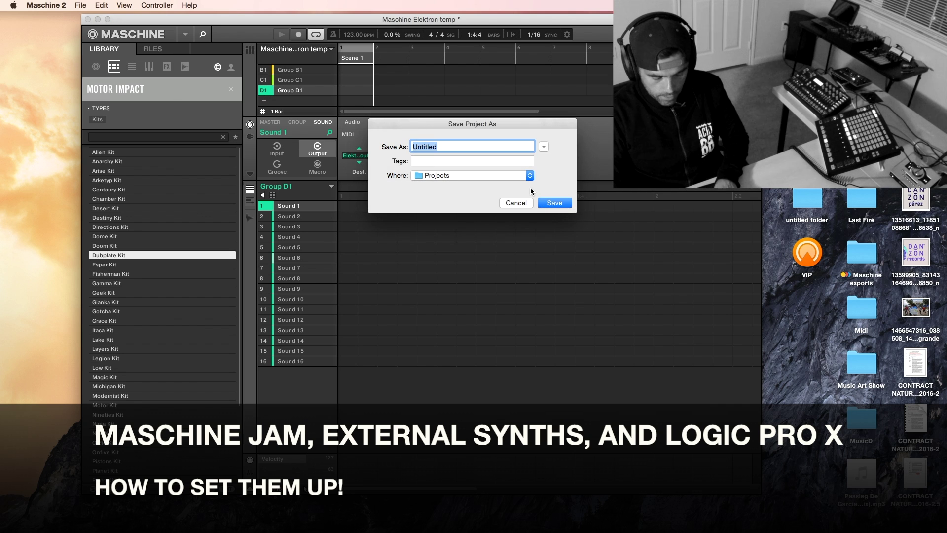
{"action": "type", "text": "Maschine E"}
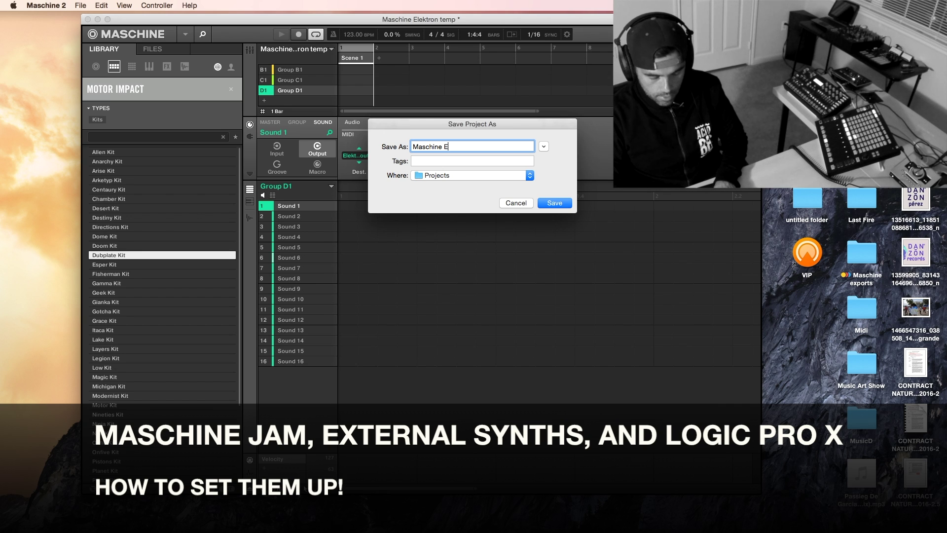
{"action": "type", "text": "lektron Logic"}
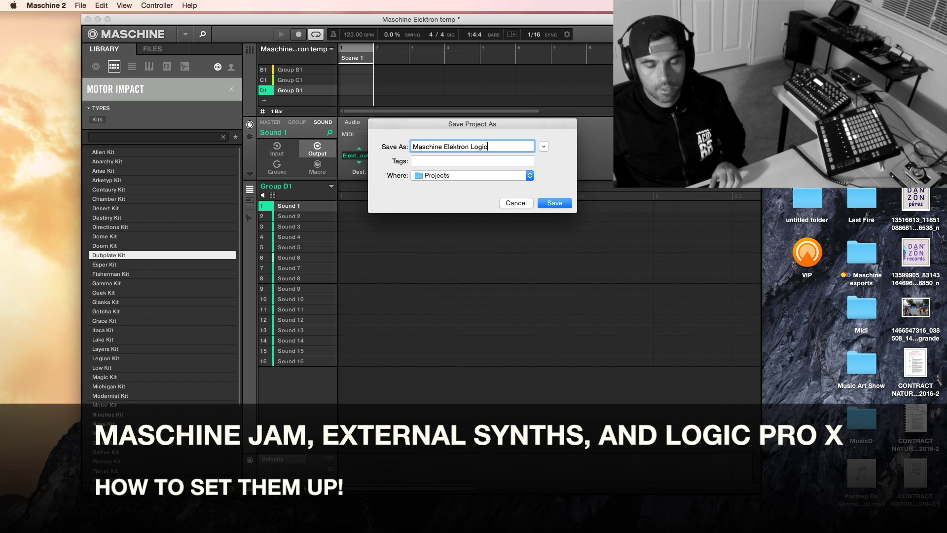
{"action": "left_click", "coordinate": [569, 202]}
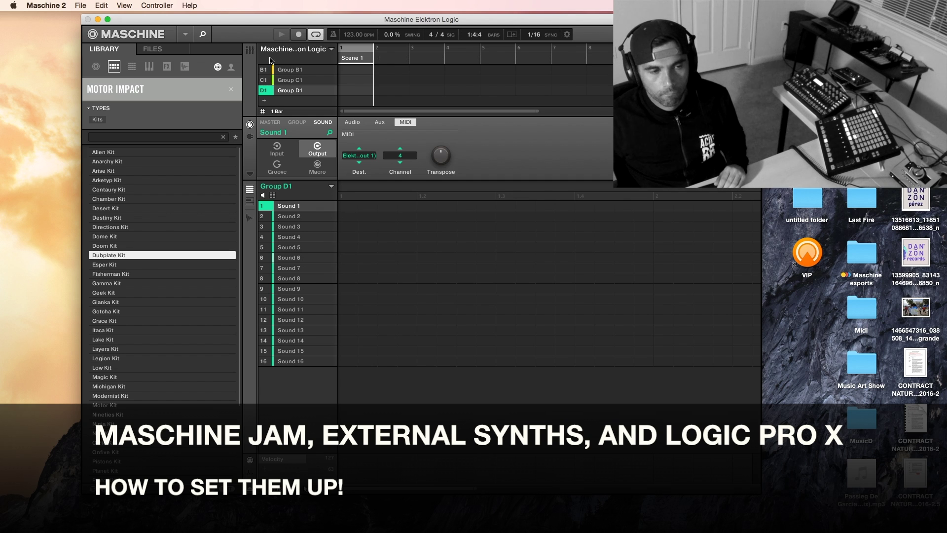
Step: Minimize the Maschine window and switch to Logic Pro X
{"action": "left_click", "coordinate": [98, 19]}
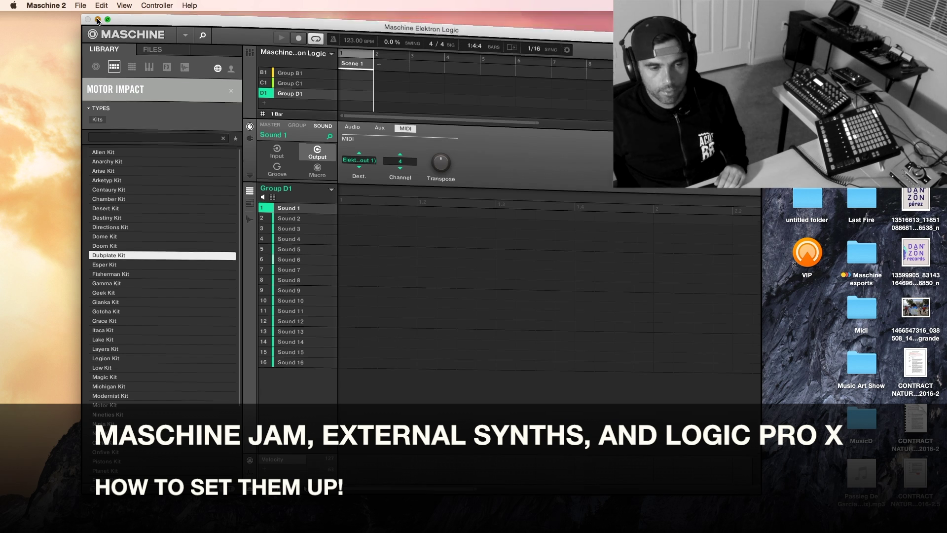
{"action": "mouse_move", "coordinate": [924, 275]}
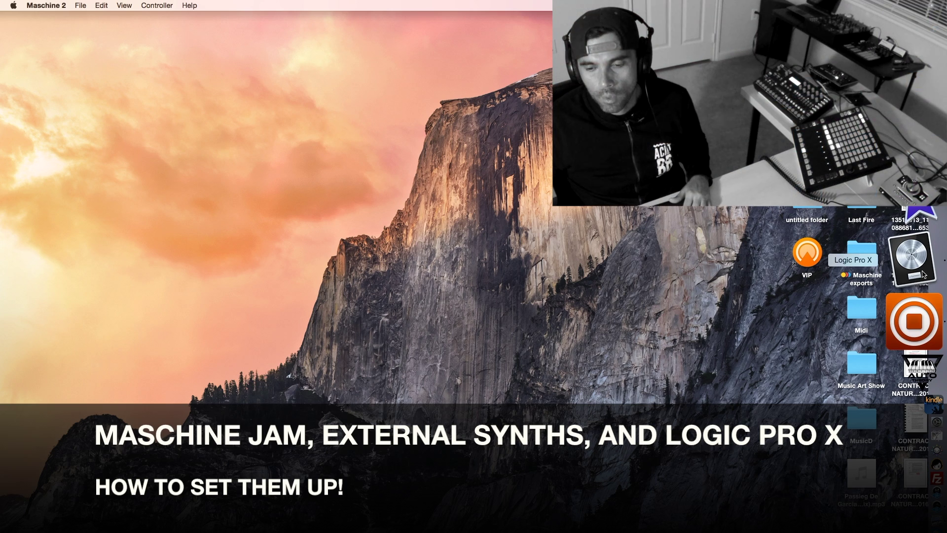
{"action": "left_click", "coordinate": [924, 275]}
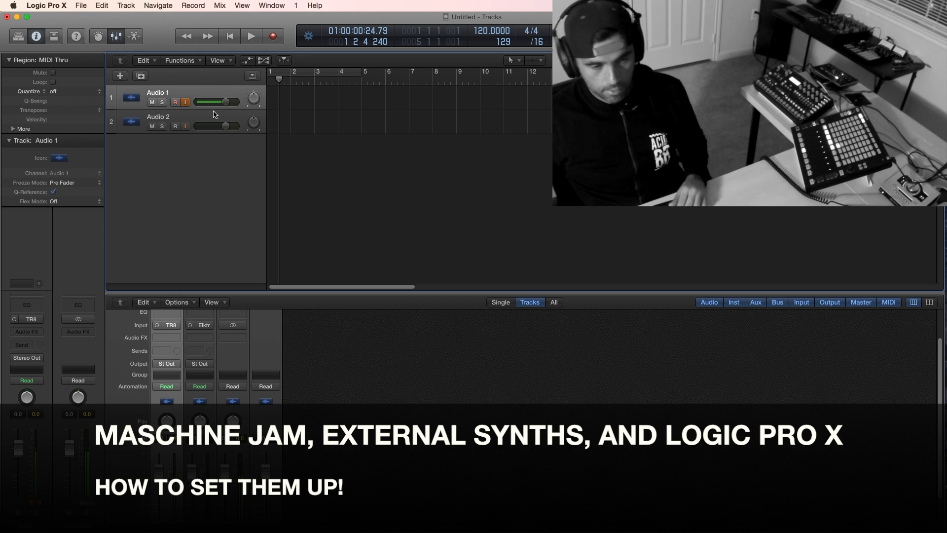
Step: Delete the Audio 2 track from the Logic project
{"action": "left_click", "coordinate": [190, 120]}
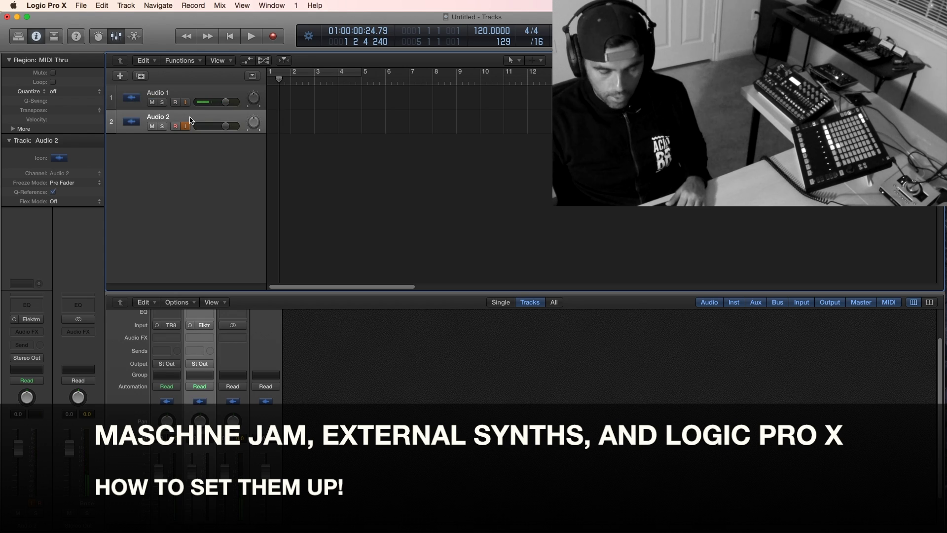
{"action": "key", "text": "super+BackSpace"}
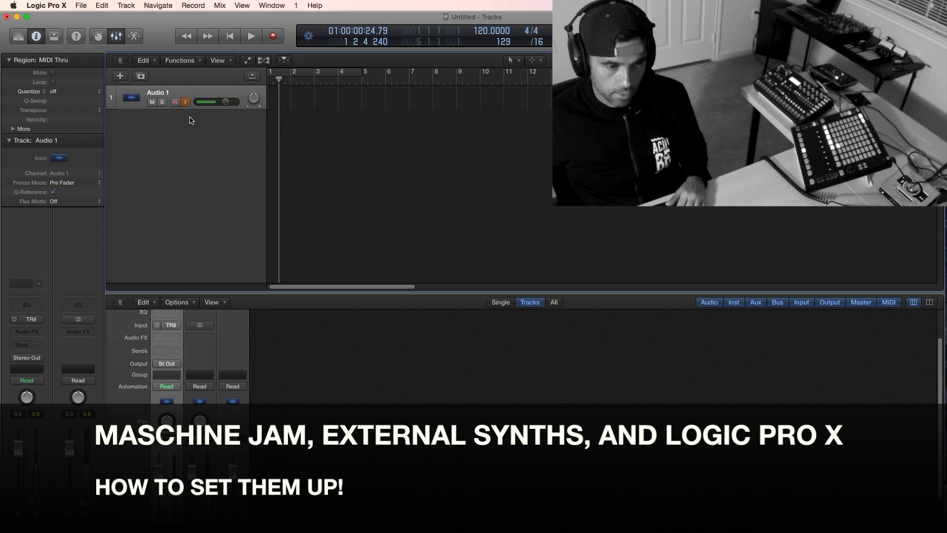
Step: Add one audio track with input 1 (Elektron), output 1 + 2 and input monitoring enabled
{"action": "left_click", "coordinate": [120, 76]}
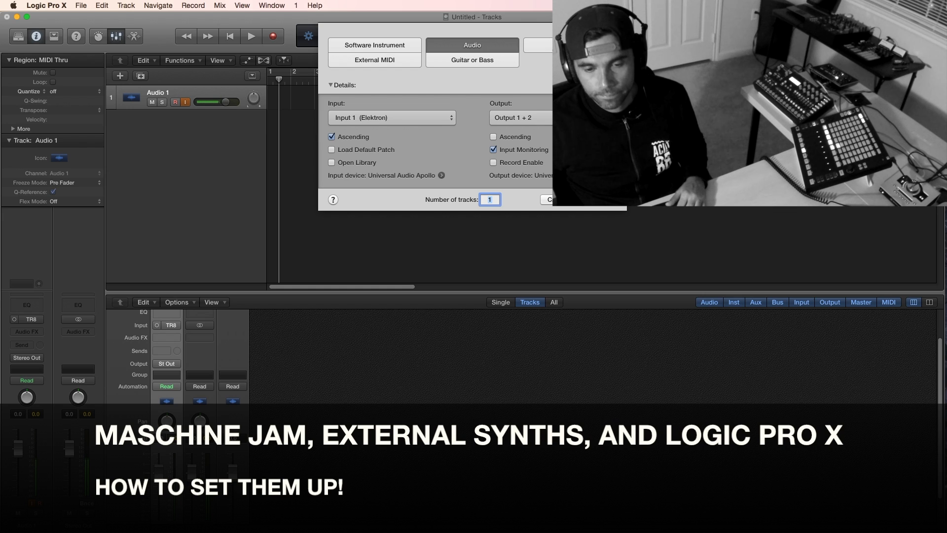
{"action": "left_click", "coordinate": [599, 203]}
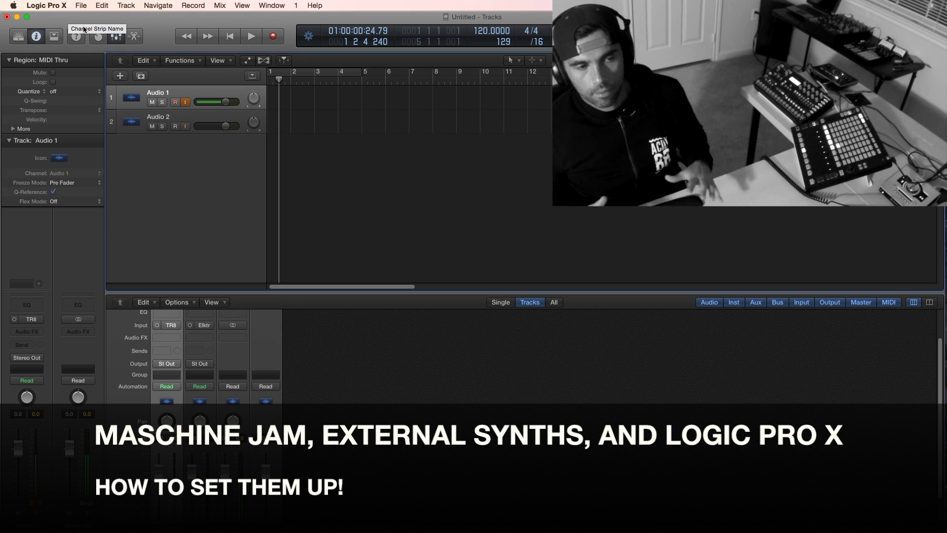
Step: In the project's MIDI synchronization settings, enable MIDI clock transmission to Destination 1, Elektron Analog Four Analog Four out 1
{"action": "left_click", "coordinate": [61, 7]}
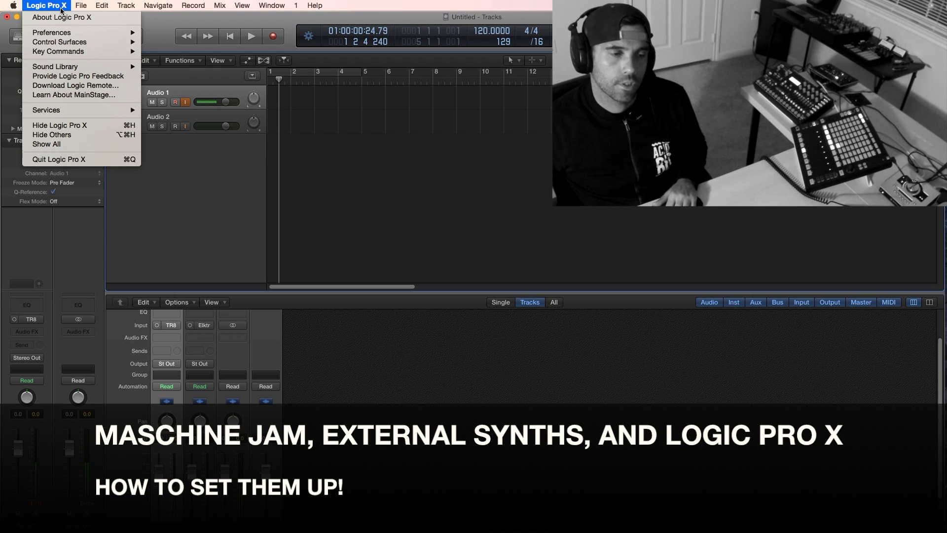
{"action": "mouse_move", "coordinate": [63, 33]}
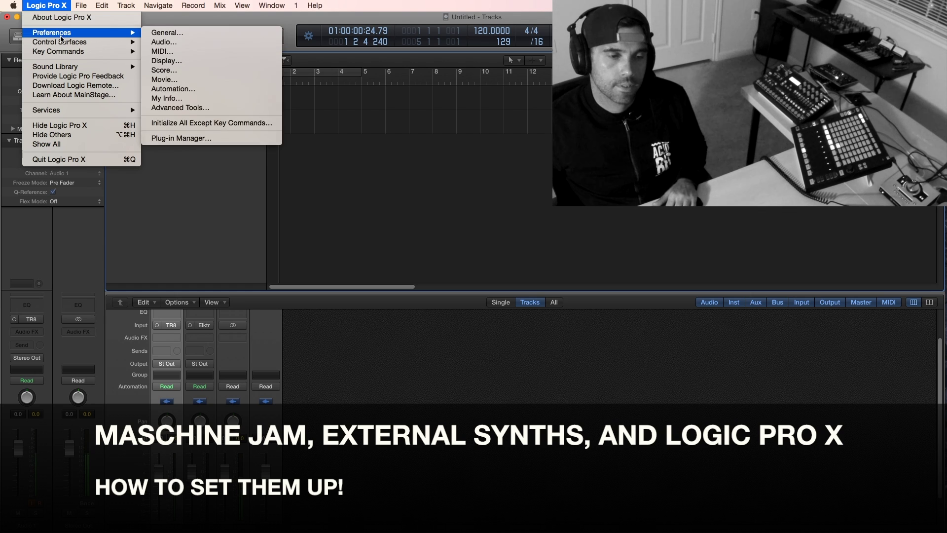
{"action": "left_click", "coordinate": [161, 51]}
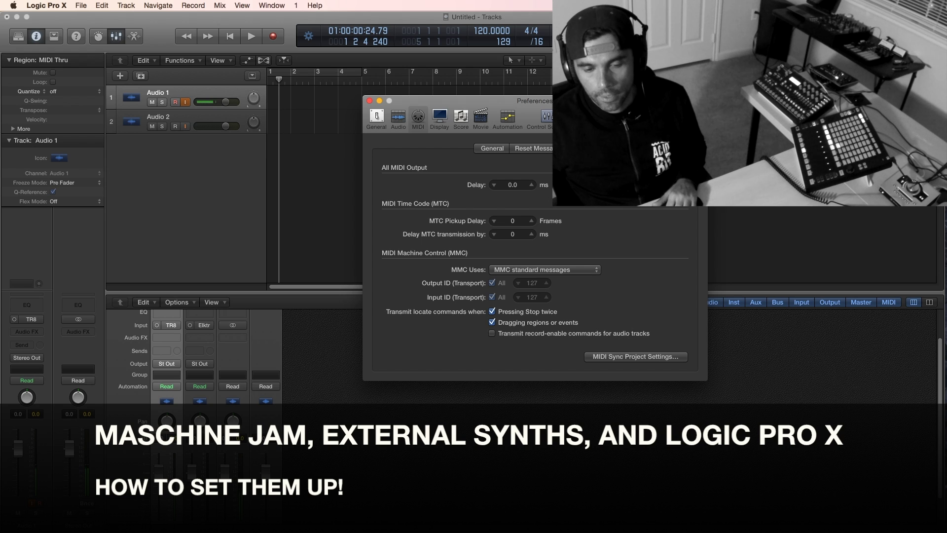
{"action": "left_click", "coordinate": [620, 358]}
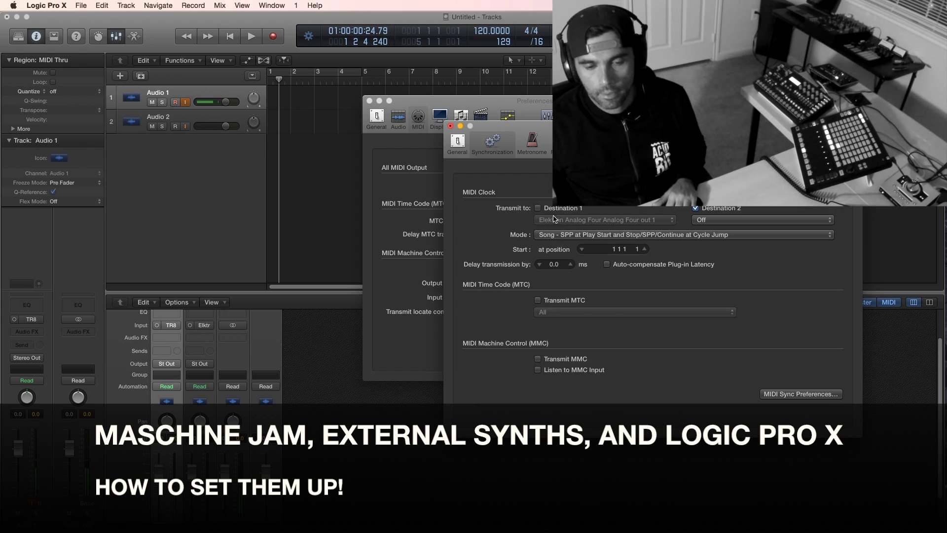
{"action": "left_click", "coordinate": [538, 208]}
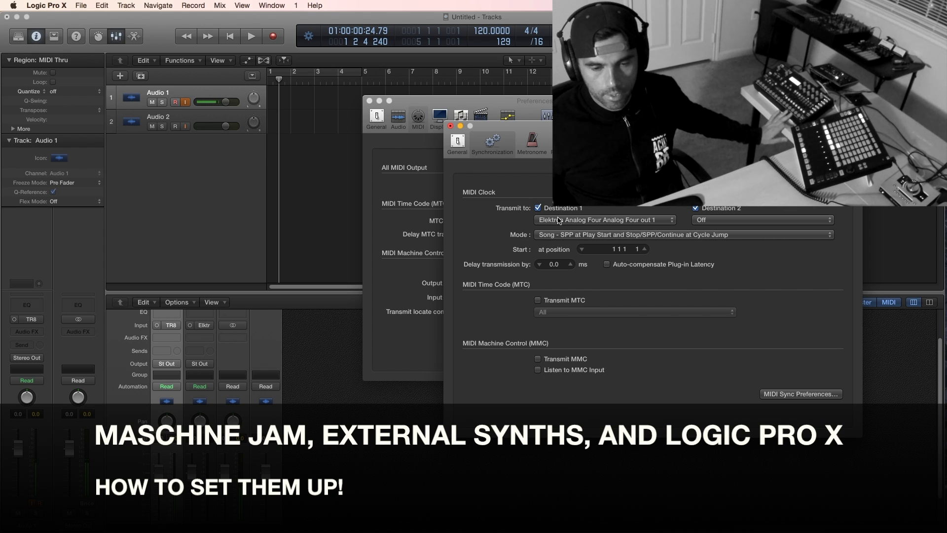
Step: Set MIDI clock Destination 2 to Maschine 2 Virtual Input and close the settings and preferences windows
{"action": "left_click", "coordinate": [745, 220]}
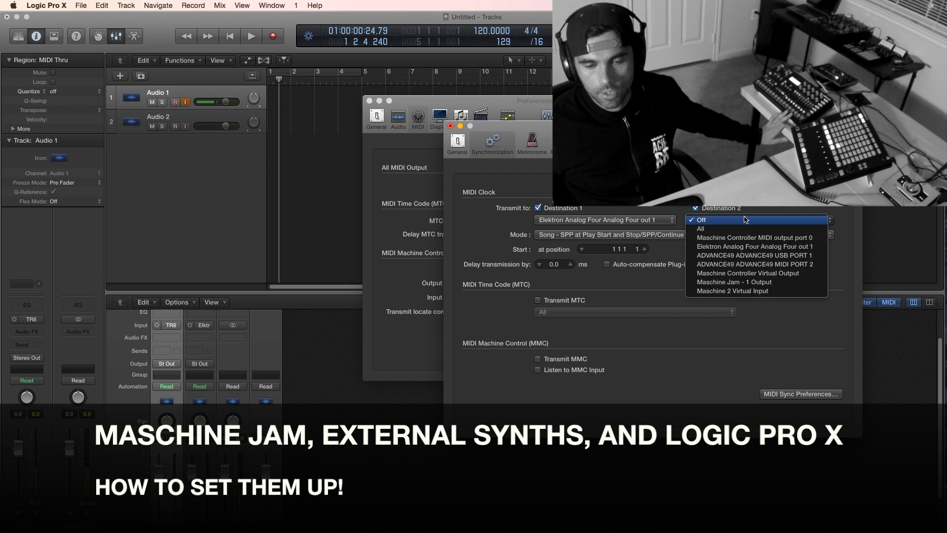
{"action": "left_click", "coordinate": [739, 292]}
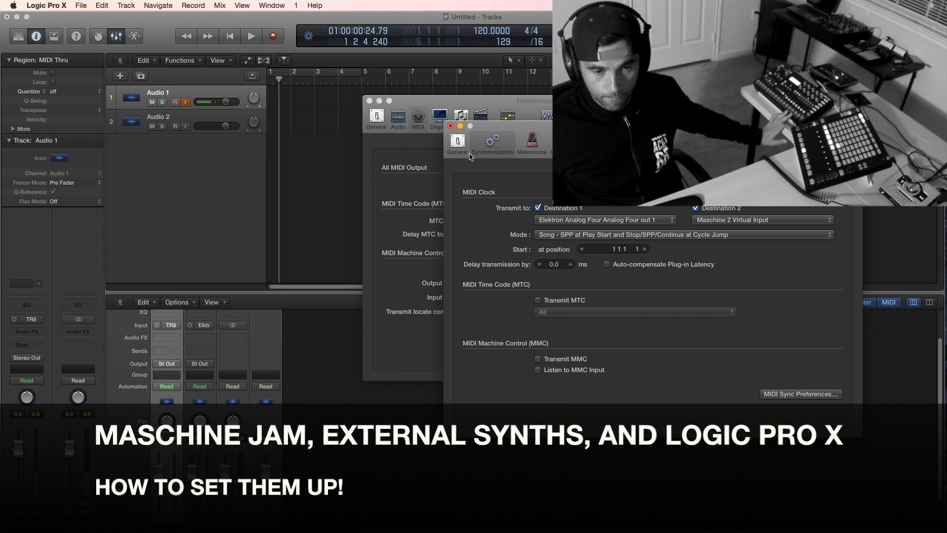
{"action": "left_click", "coordinate": [450, 126]}
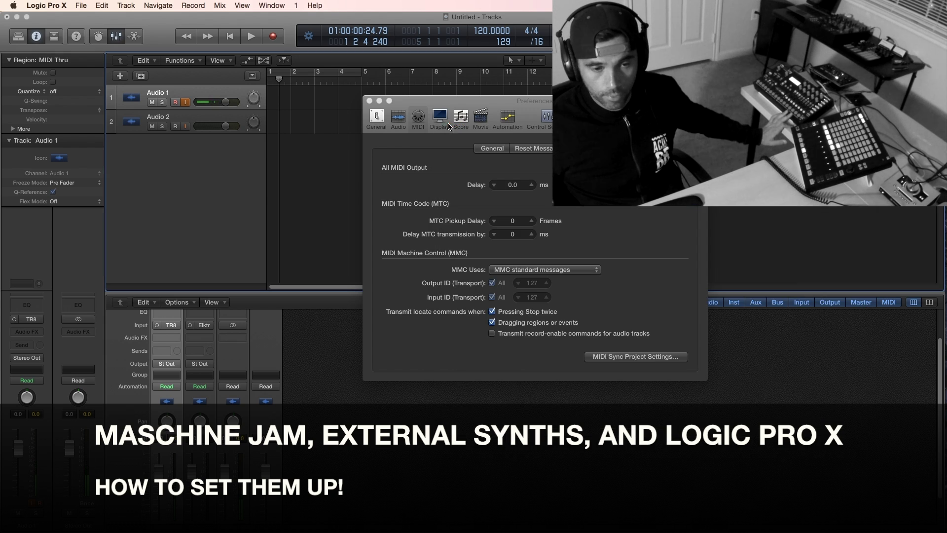
{"action": "left_click", "coordinate": [370, 102]}
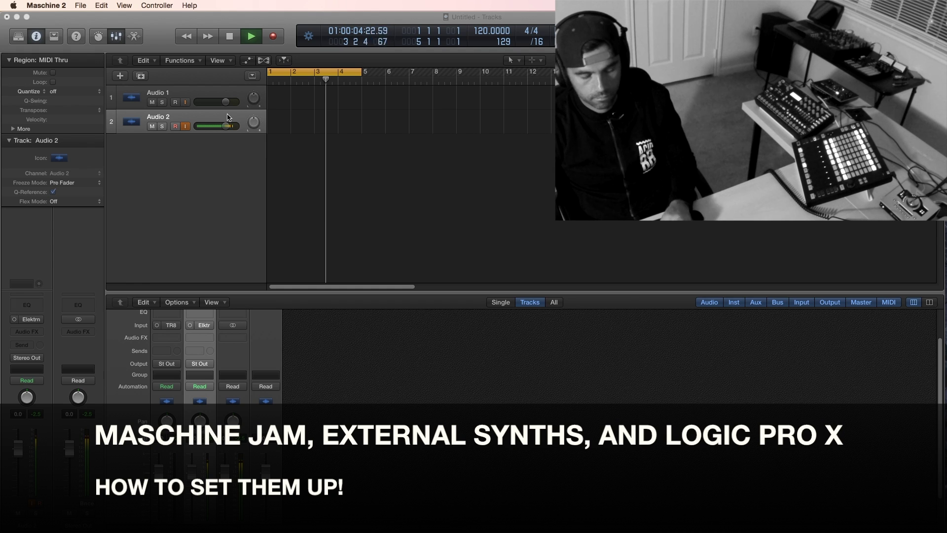
Step: Stop Logic's playback and bring up the Maschine window, placing it clear of Logic's track headers
{"action": "left_click", "coordinate": [346, 187]}
{"action": "key", "text": "space"}
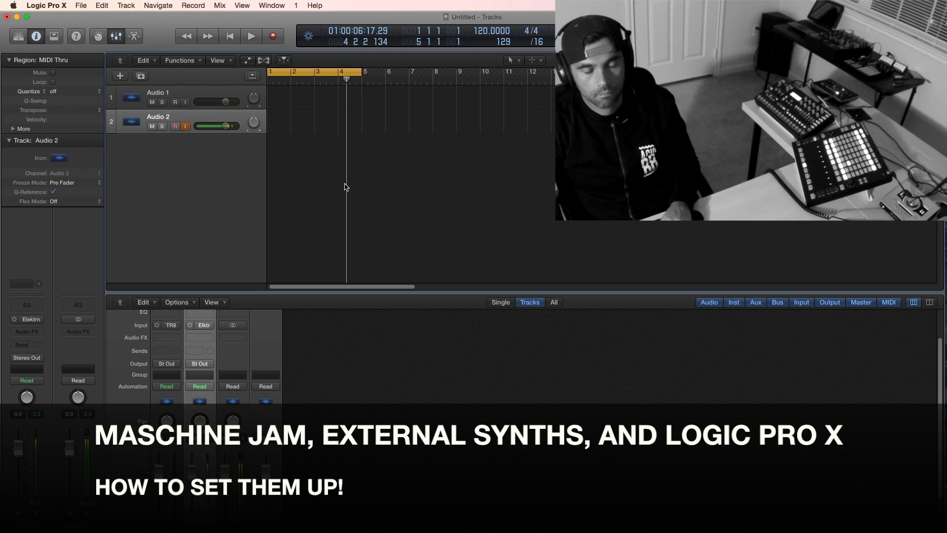
{"action": "key", "text": "super+Tab"}
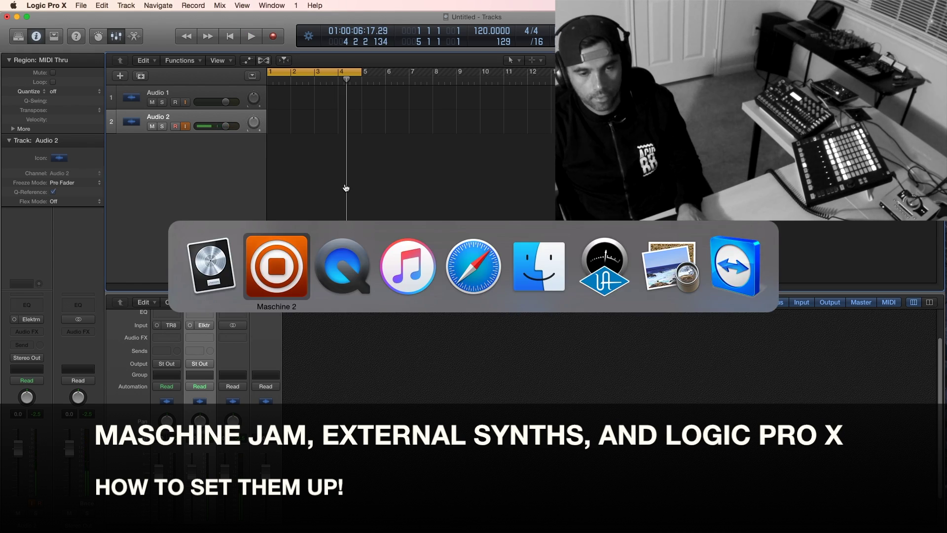
{"action": "key", "text": "super+Tab"}
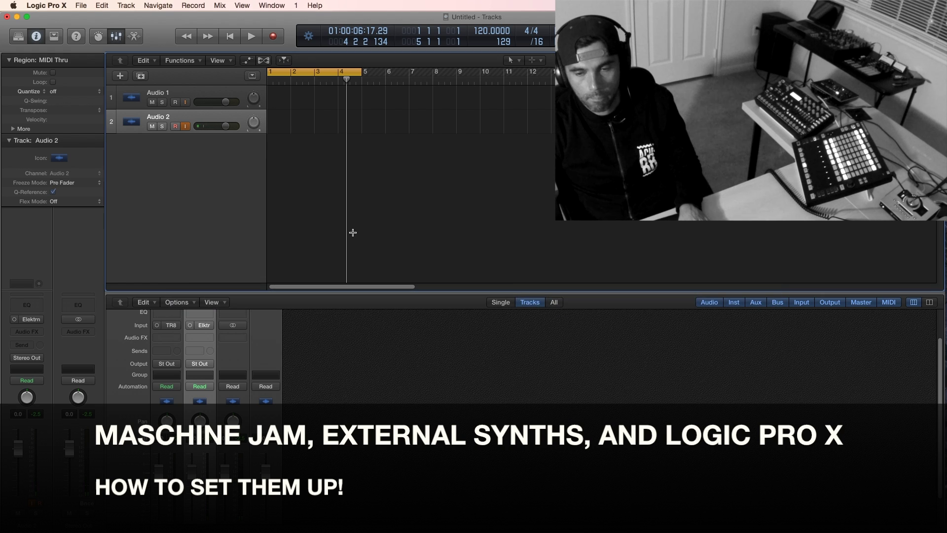
{"action": "mouse_move", "coordinate": [945, 296]}
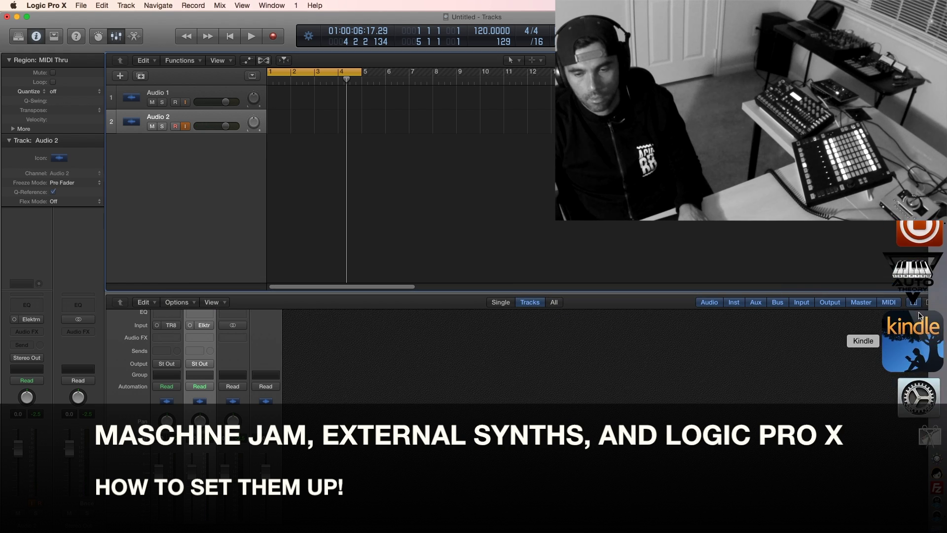
{"action": "left_click", "coordinate": [921, 289]}
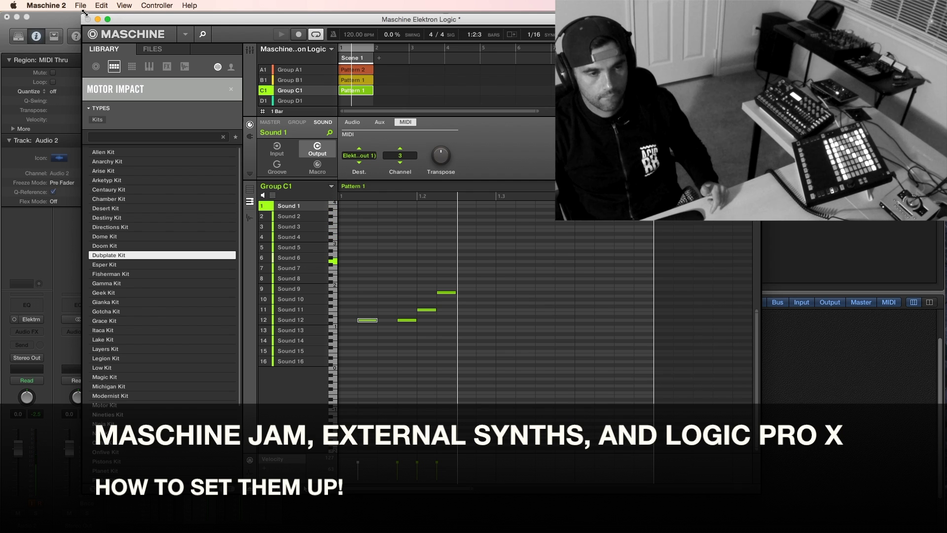
{"action": "left_click_drag", "start_coordinate": [128, 23], "coordinate": [357, 62]}
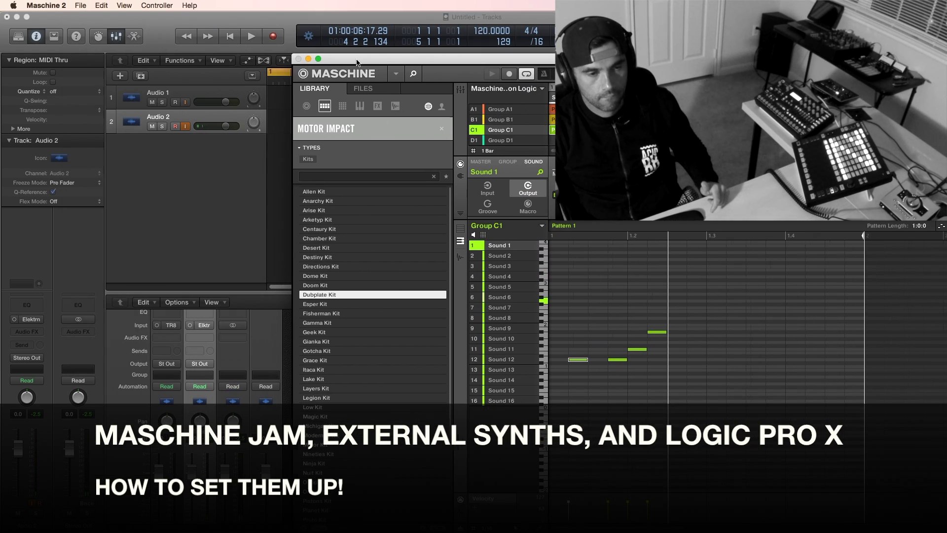
{"action": "left_click", "coordinate": [189, 101]}
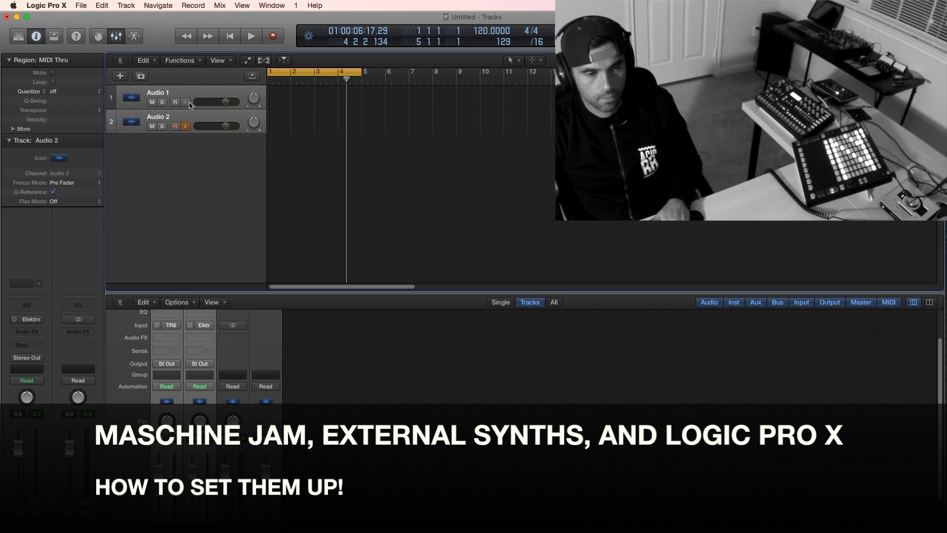
{"action": "left_click", "coordinate": [189, 104]}
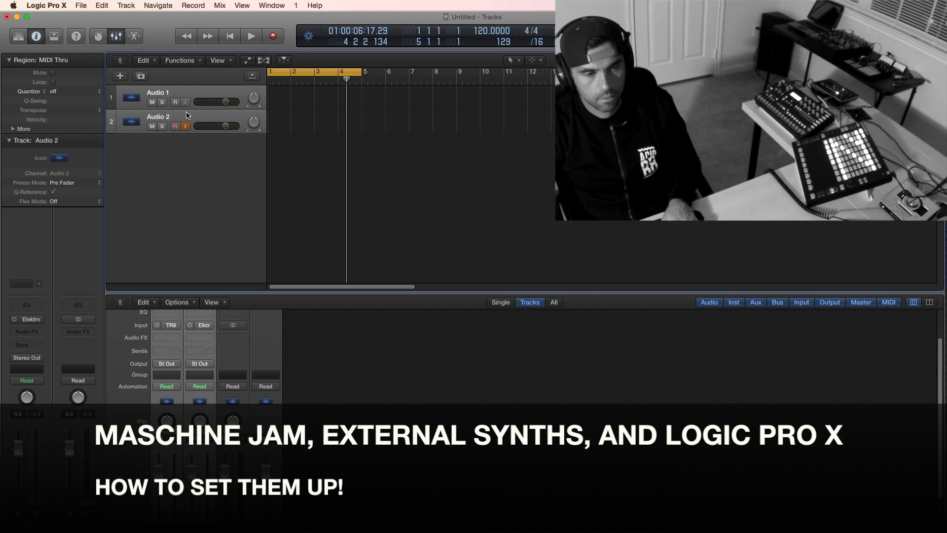
{"action": "double_click", "coordinate": [190, 93]}
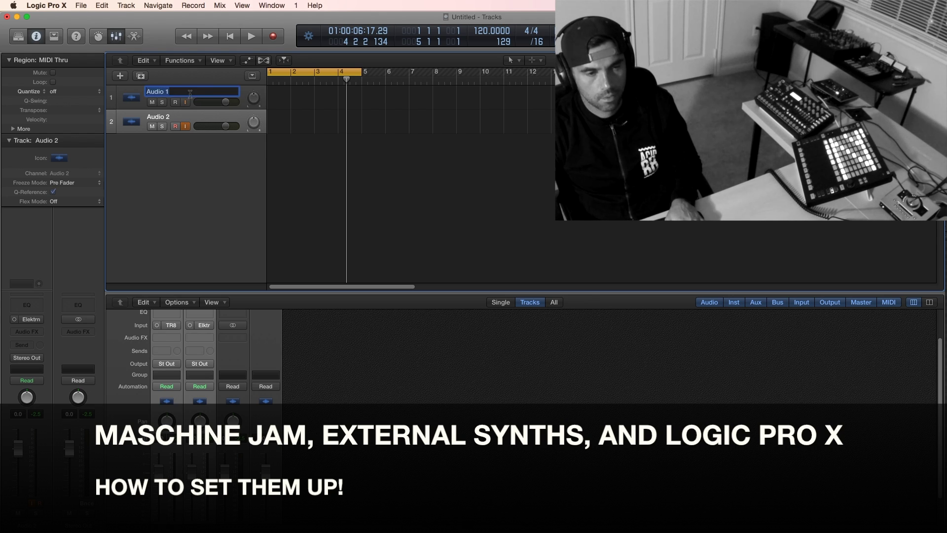
{"action": "key", "text": "Return"}
{"action": "key", "text": "Return"}
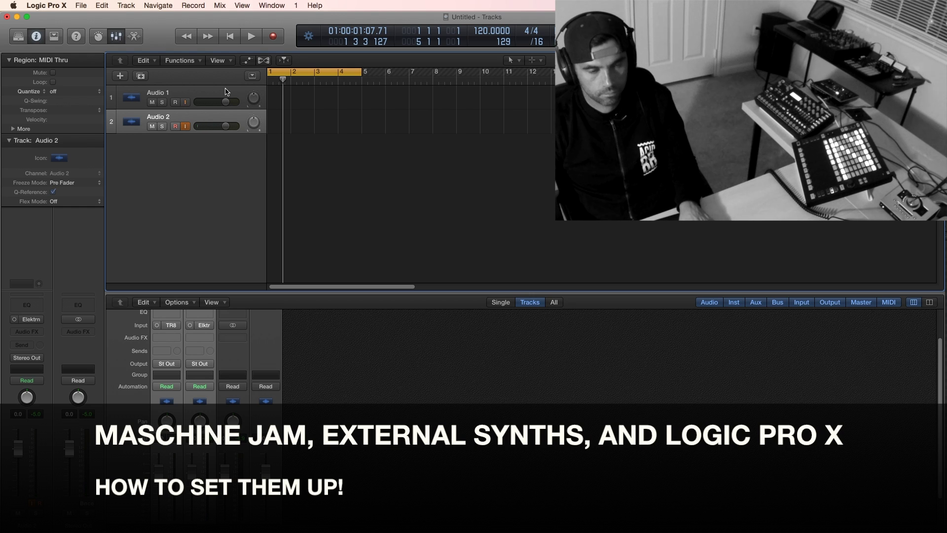
Step: Select the Audio 1 track in Logic and view the Group B1 and Group C1 patterns in Maschine
{"action": "key", "text": "super+Tab"}
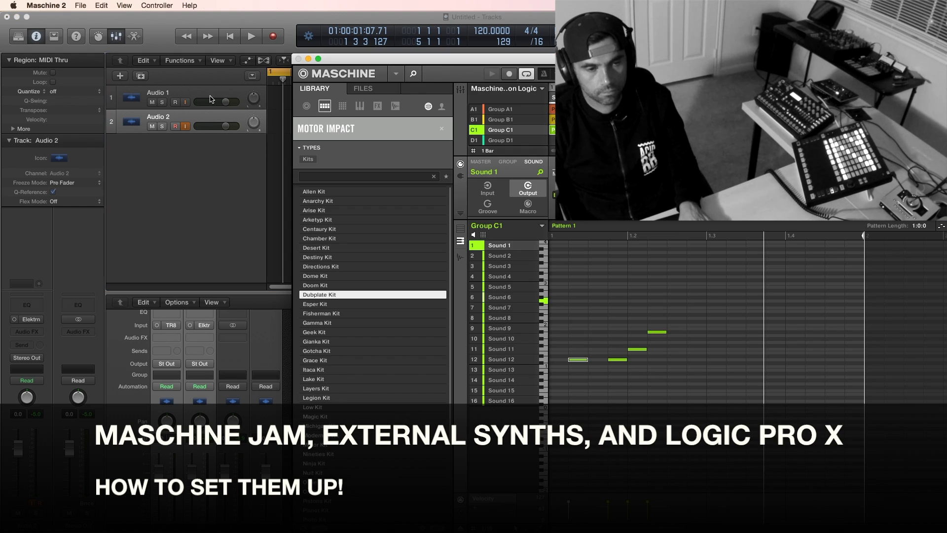
{"action": "left_click", "coordinate": [211, 98]}
{"action": "key", "text": "super+Tab"}
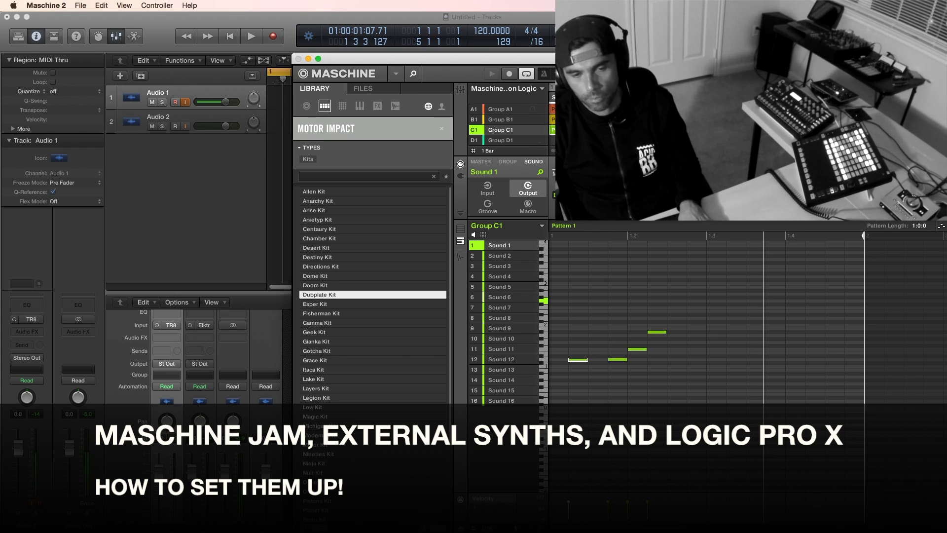
{"action": "left_click", "coordinate": [513, 119]}
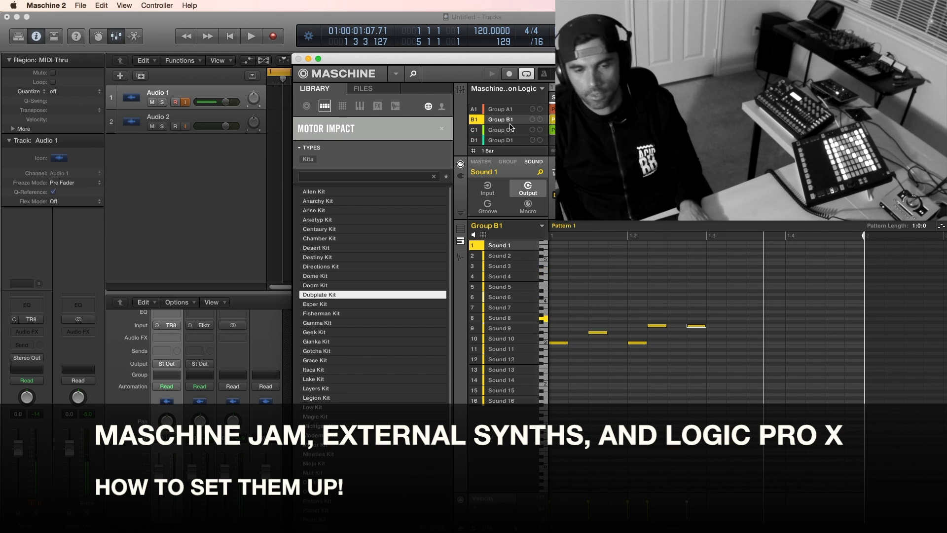
{"action": "left_click", "coordinate": [511, 132]}
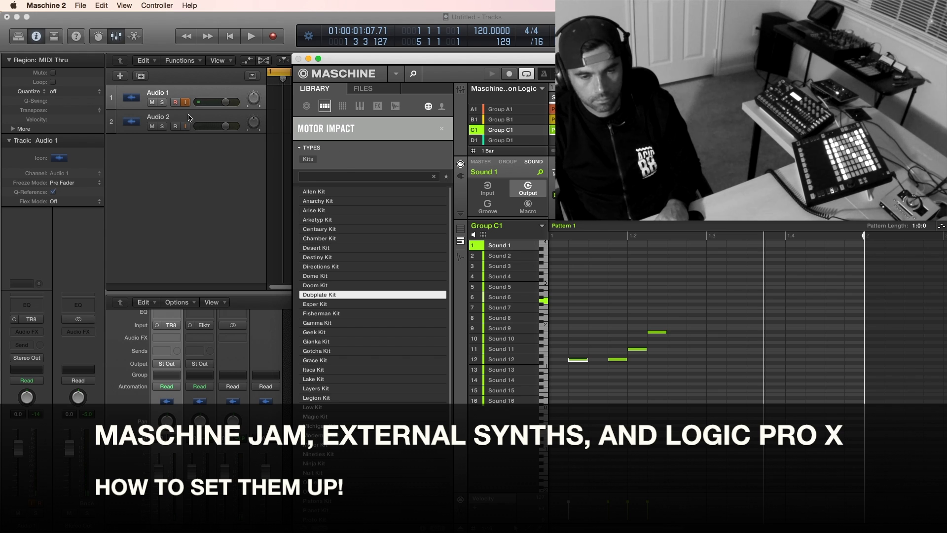
Step: Select the Audio 2 track in Logic and briefly play the synced sequence through it
{"action": "left_click", "coordinate": [219, 149]}
{"action": "left_click", "coordinate": [217, 121]}
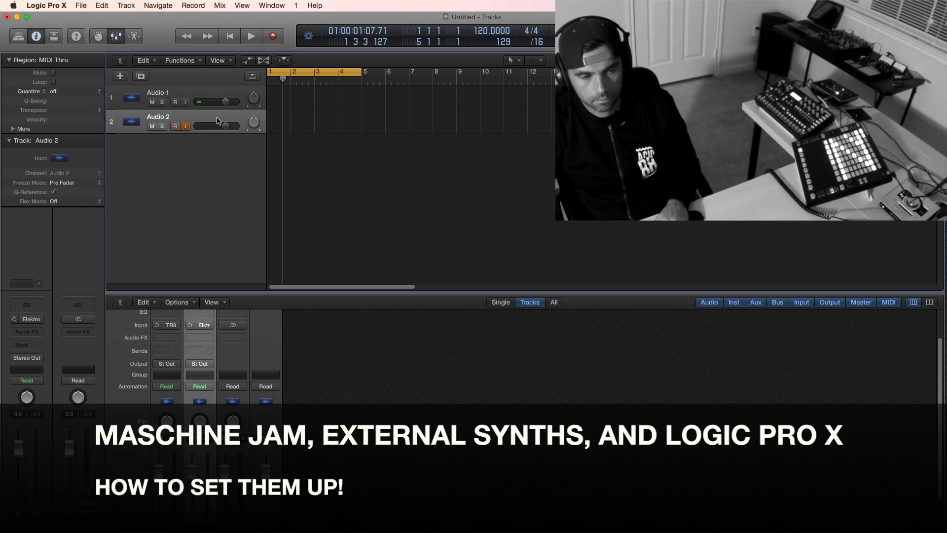
{"action": "key", "text": "space"}
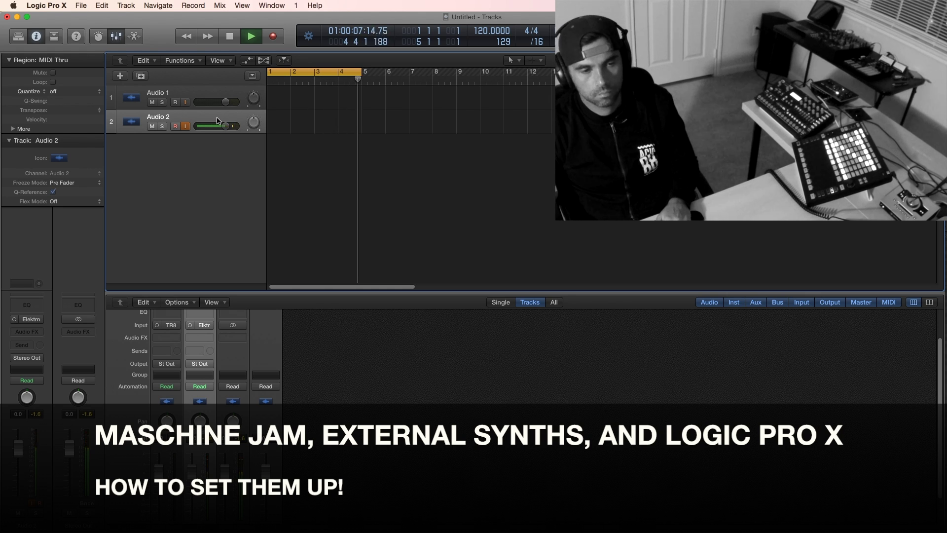
{"action": "key", "text": "space"}
Step: Select the Audio 1 track in Logic and switch back to Maschine
{"action": "left_click", "coordinate": [203, 93]}
{"action": "key", "text": "super+Tab"}
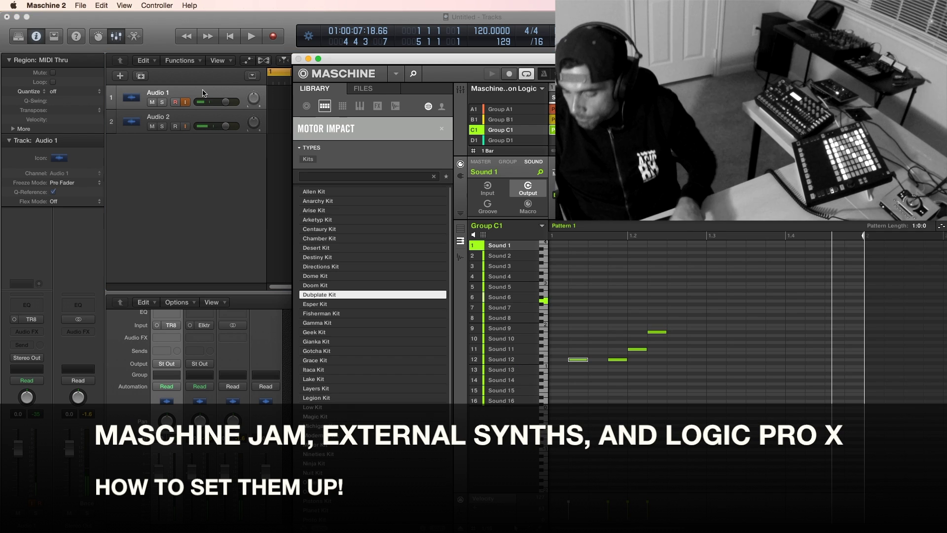